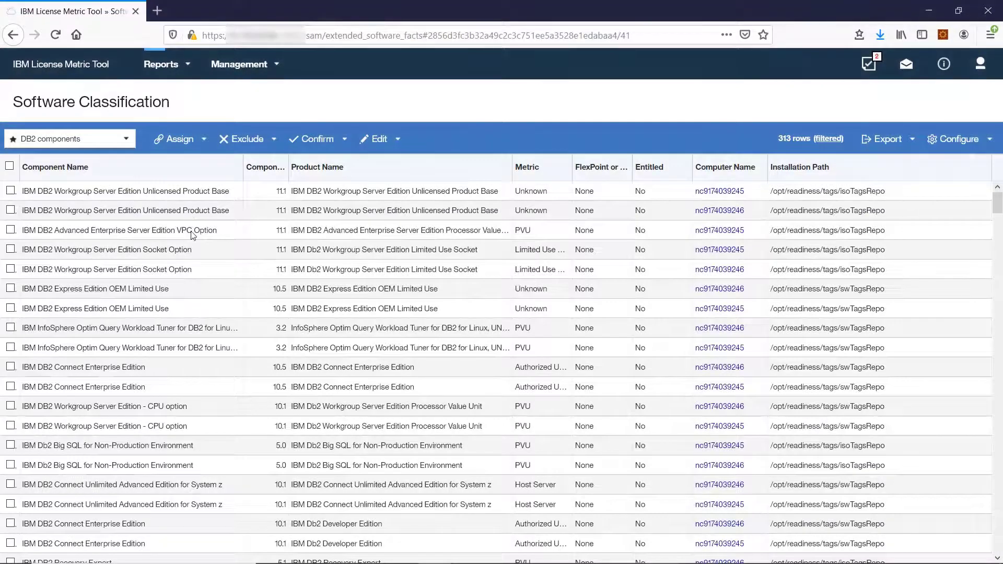
List catalog products assignable to the DB2 VPC Option component, filtered by the Entitled column
{"action": "left_click", "coordinate": [193, 234]}
{"action": "left_click", "coordinate": [203, 139]}
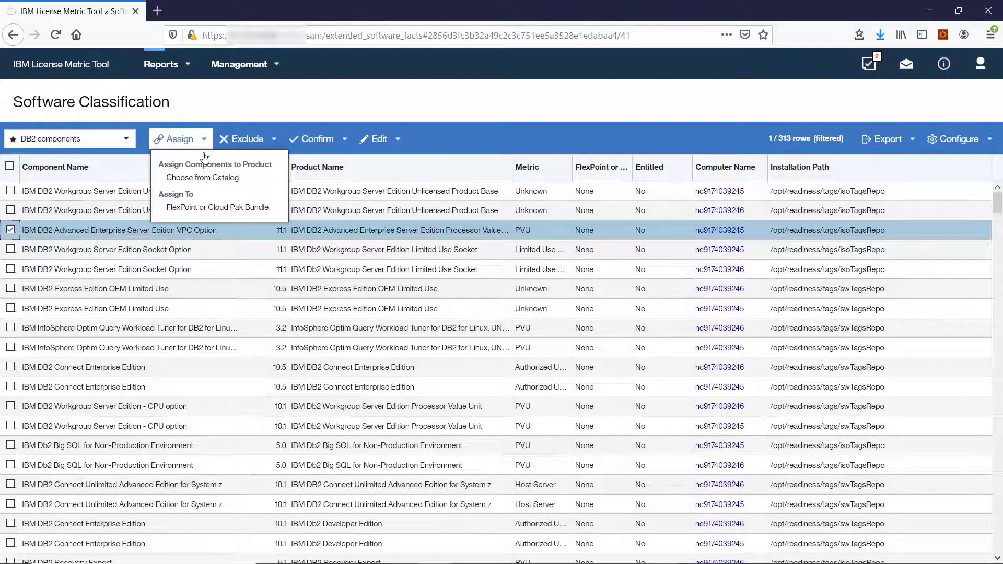
{"action": "left_click", "coordinate": [202, 178]}
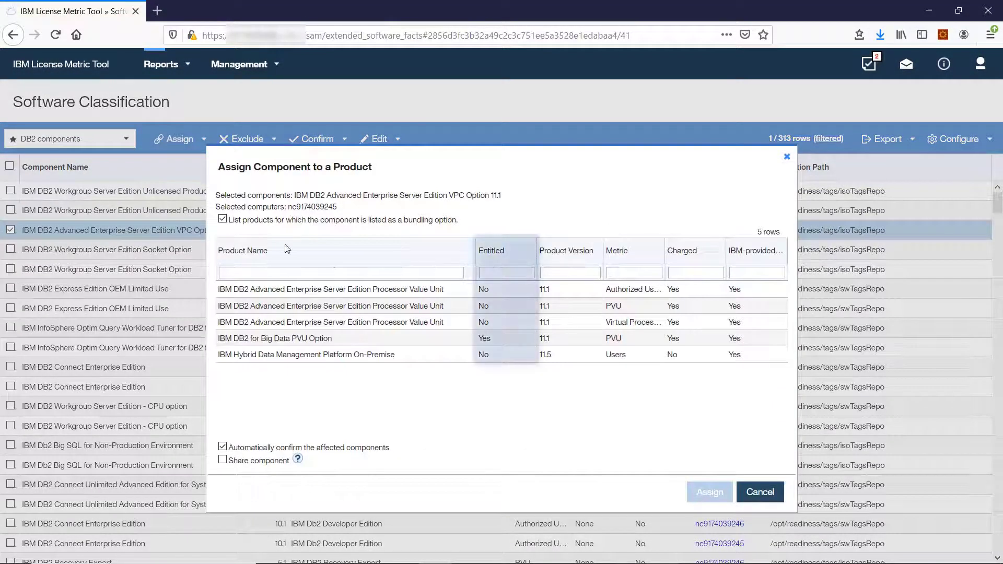
{"action": "left_click", "coordinate": [481, 272]}
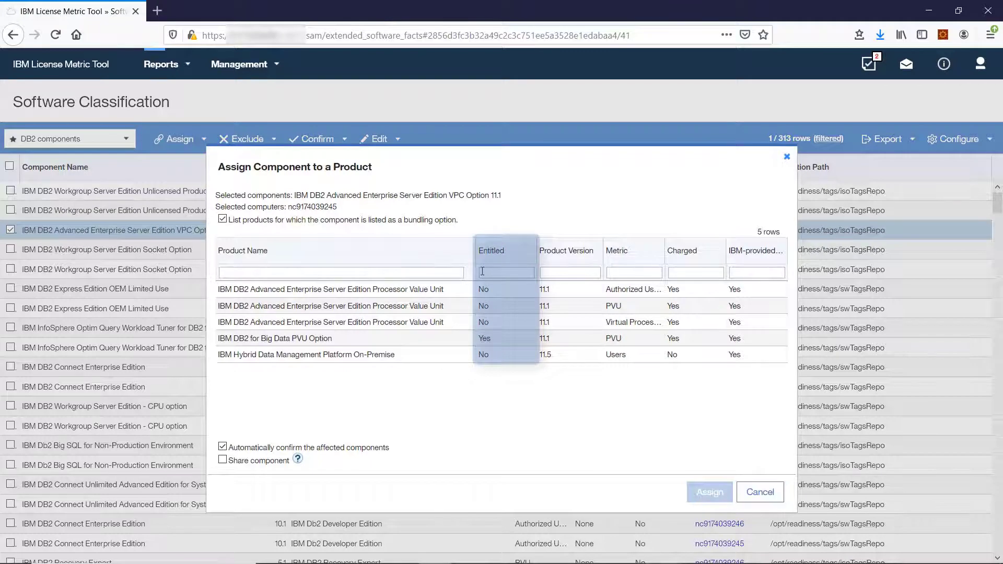
{"action": "type", "text": "ye"}
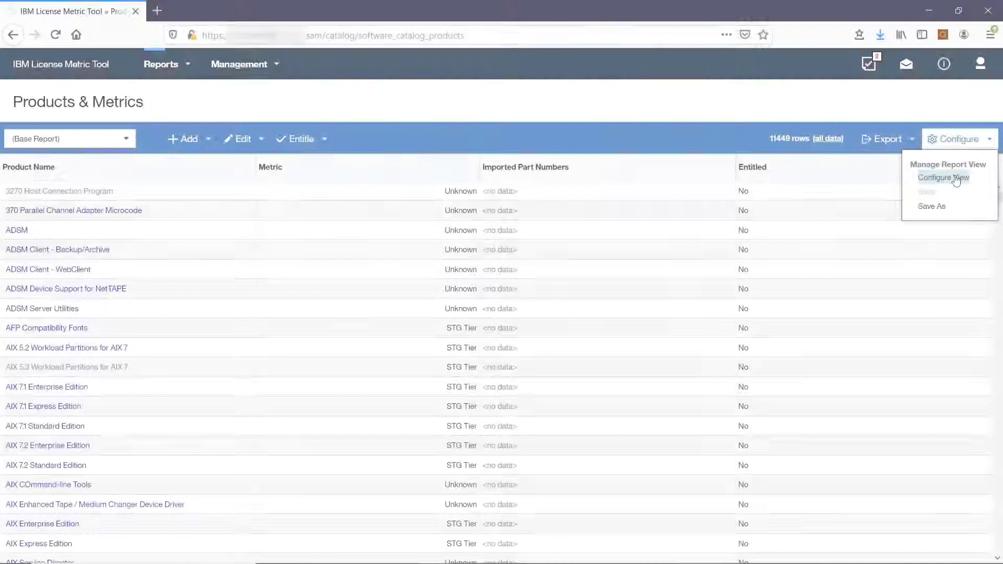
Add a view filter 'Imported Part Numbers is not empty' and apply it to the report
{"action": "left_click", "coordinate": [945, 179]}
{"action": "left_click", "coordinate": [312, 217]}
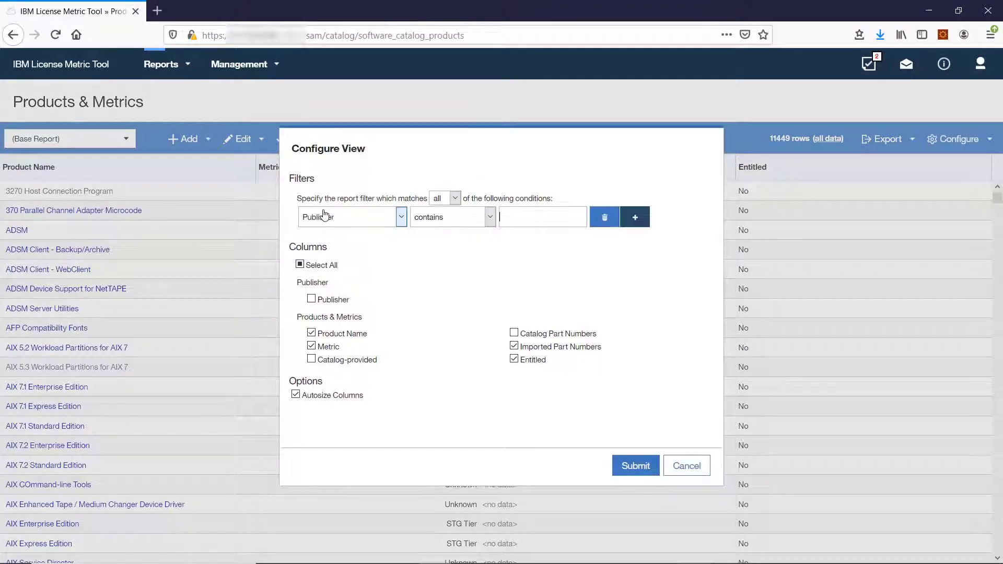
{"action": "left_click", "coordinate": [401, 217]}
{"action": "left_click", "coordinate": [356, 338]}
{"action": "left_click", "coordinate": [490, 217]}
{"action": "left_click", "coordinate": [453, 376]}
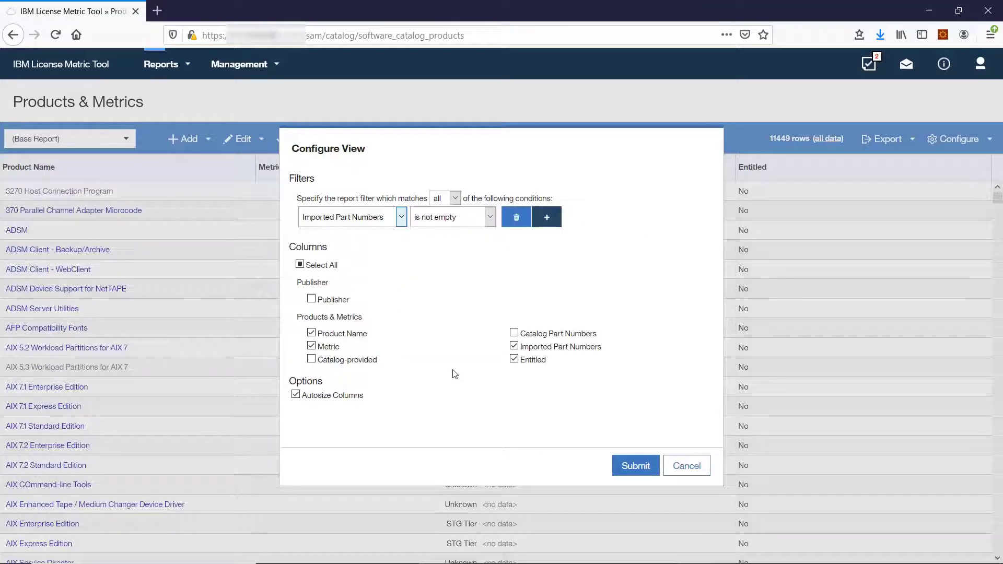
{"action": "left_click", "coordinate": [631, 468]}
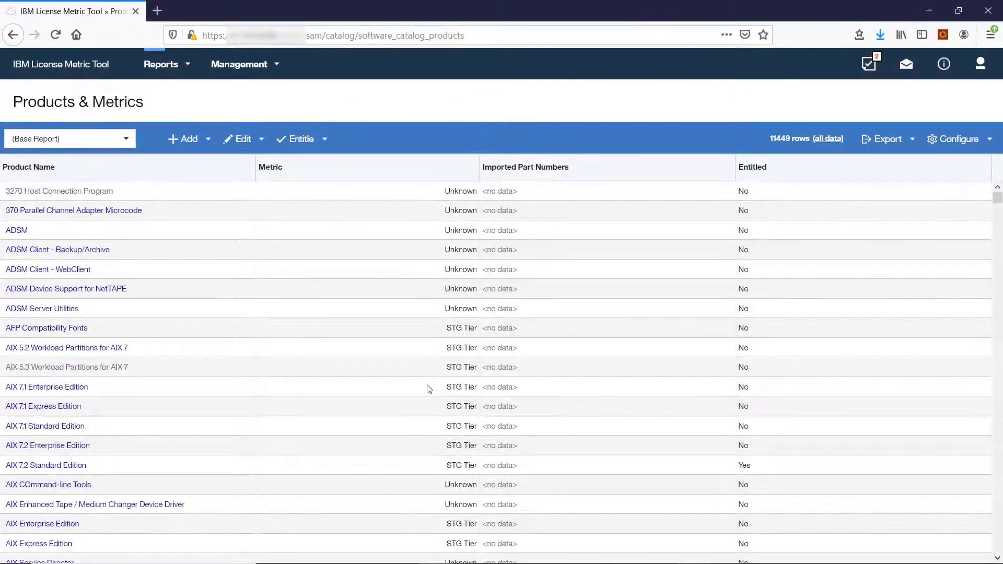
Set the software entitlement on AIX 7.1 Enterprise Edition so Entitled reads Yes
{"action": "left_click", "coordinate": [427, 387]}
{"action": "left_click", "coordinate": [323, 140]}
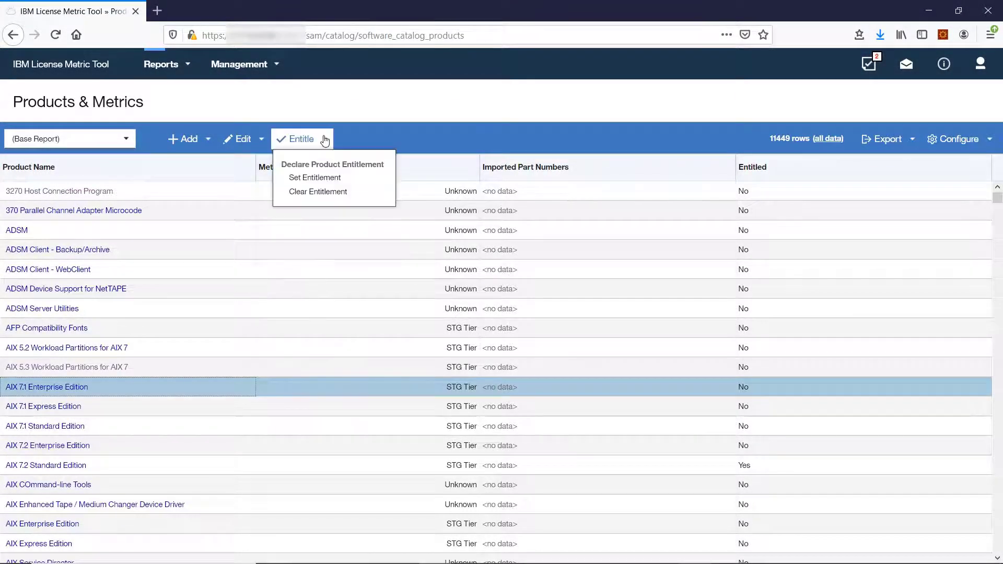
{"action": "left_click", "coordinate": [325, 179]}
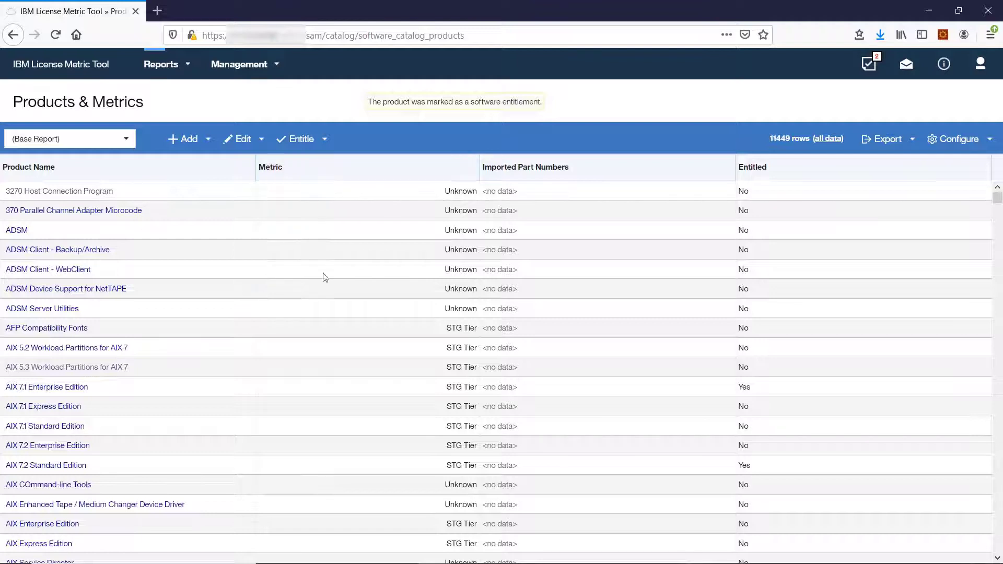
Clear the entitlement from AIX 7.1 Enterprise Edition and confirm the removal
{"action": "left_click", "coordinate": [330, 384]}
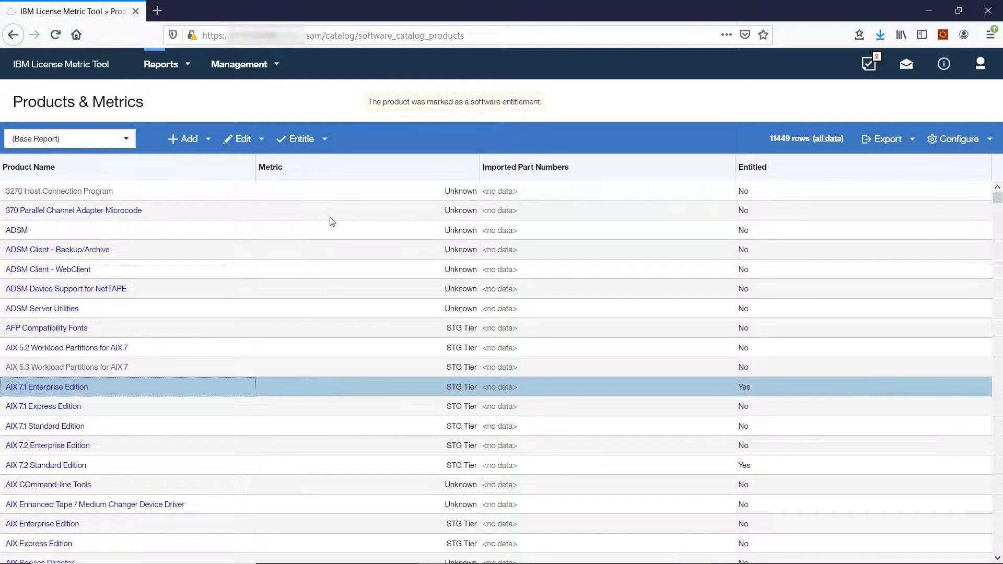
{"action": "left_click", "coordinate": [325, 139]}
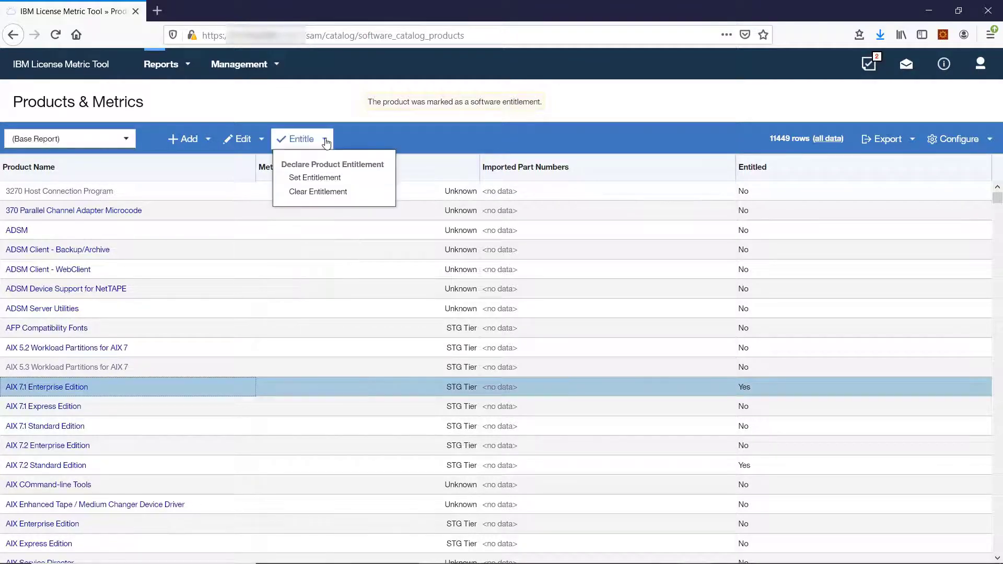
{"action": "left_click", "coordinate": [331, 193]}
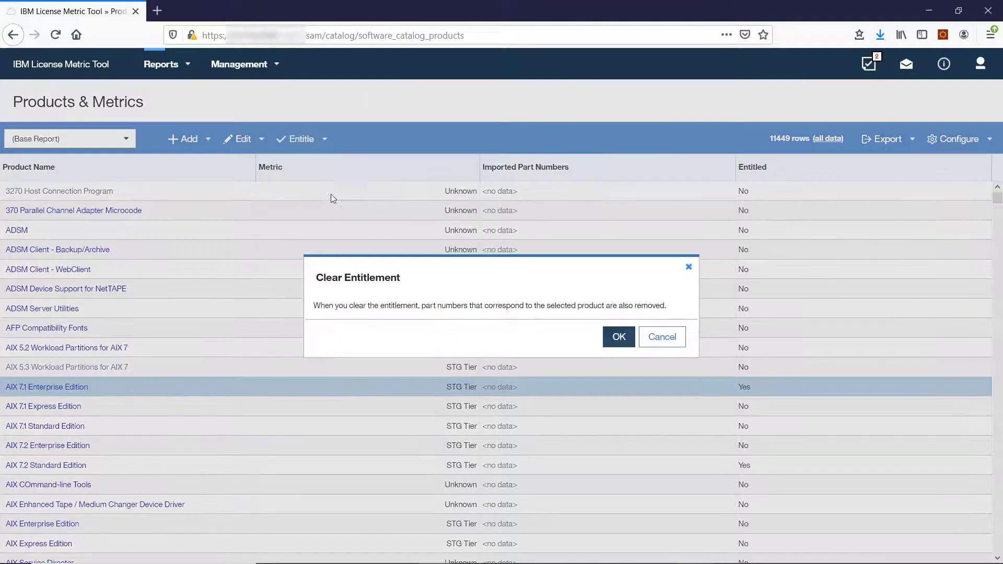
{"action": "left_click", "coordinate": [618, 339]}
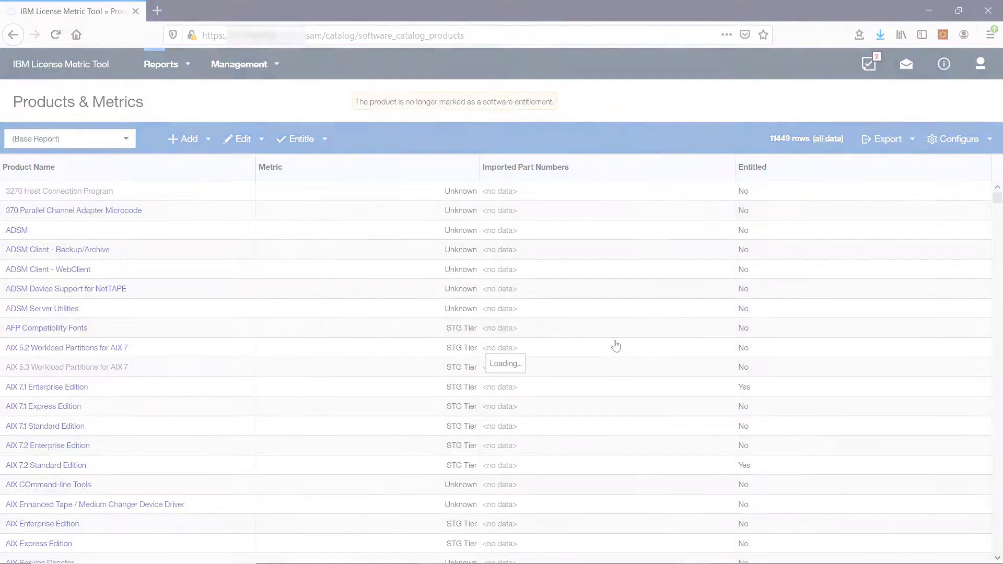